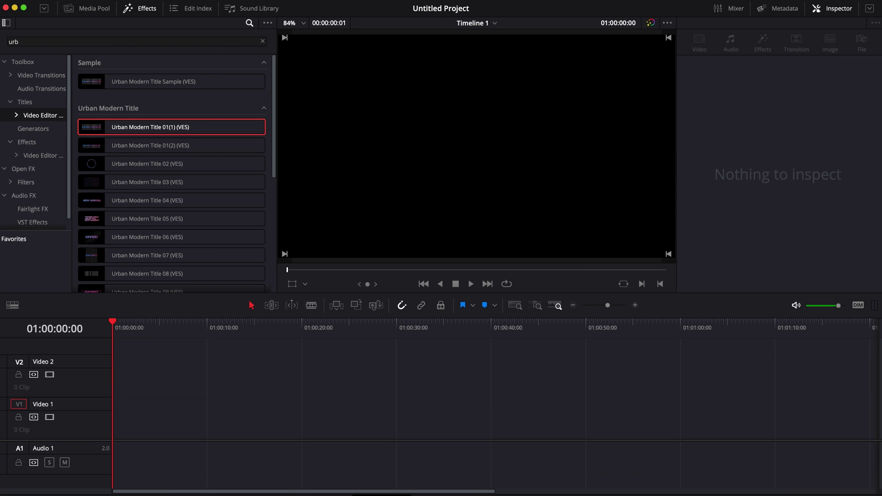
Drag the screen recording from the desktop onto the timeline and scrub through it
left_click_drag(881, 177, 841, 177)
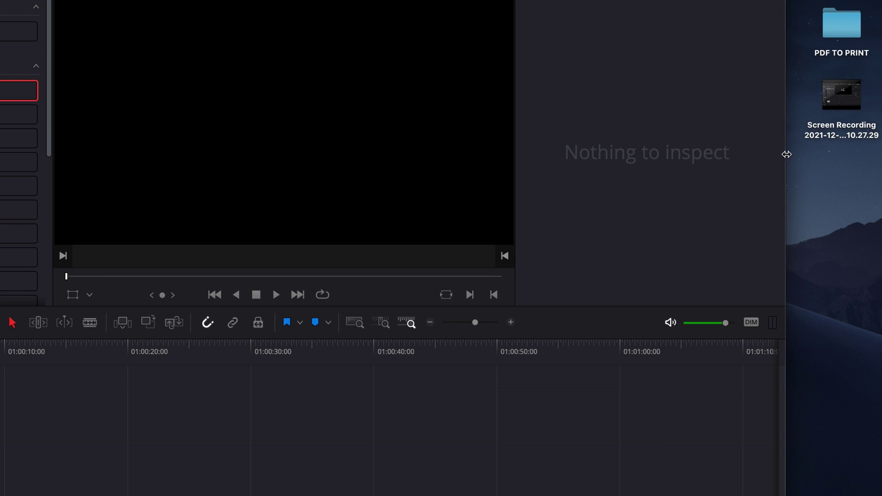
mouse_move(835, 98)
left_click_drag(841, 94, 119, 427)
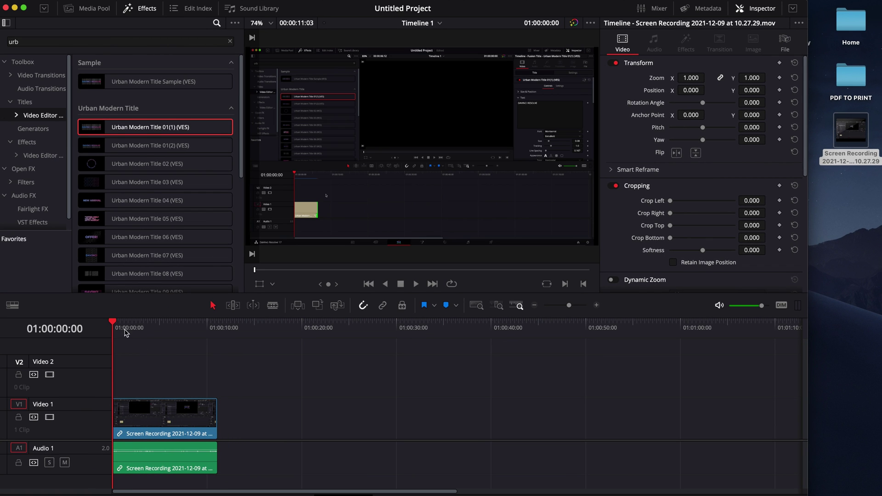
left_click_drag(125, 332, 155, 332)
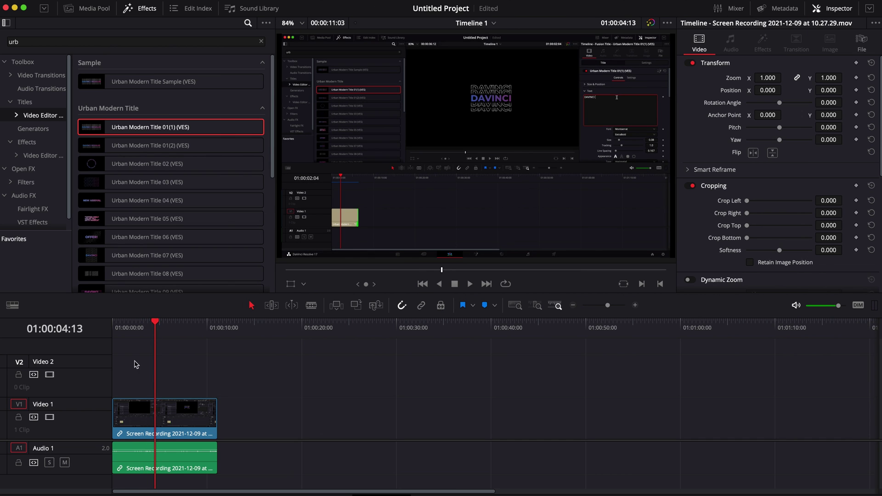
mouse_move(114, 332)
left_mouse_down()
mouse_move(164, 335)
mouse_move(117, 326)
left_mouse_up()
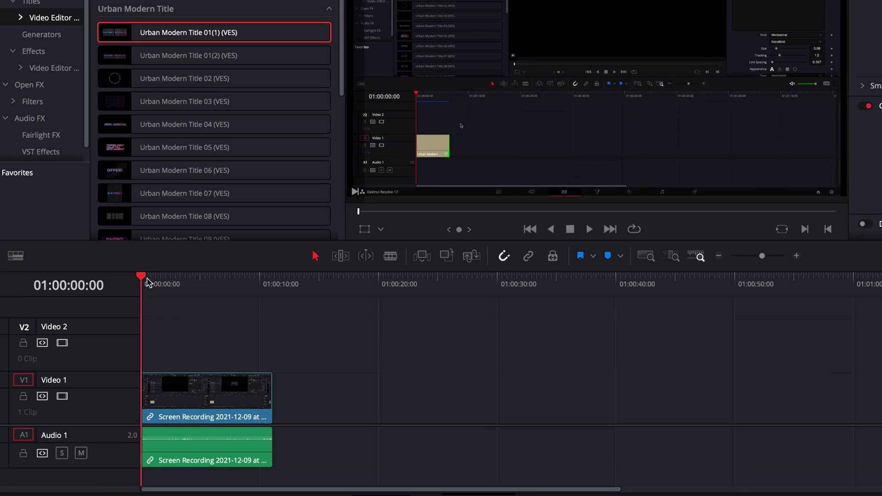
Cut the video and audio at 01:00:04:23 and delete the tail pieces
left_click_drag(147, 280, 199, 286)
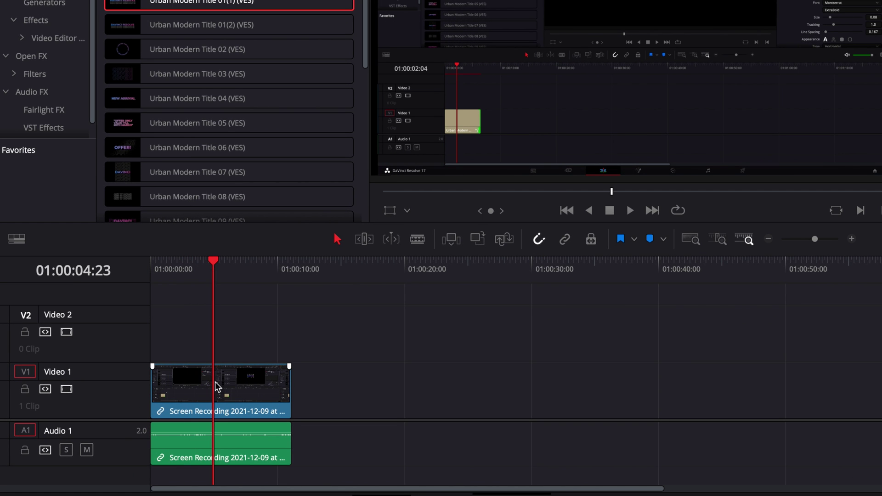
key("ctrl+b")
left_click(214, 445)
key("ctrl+b")
left_click_drag(248, 350, 275, 446)
key("Delete")
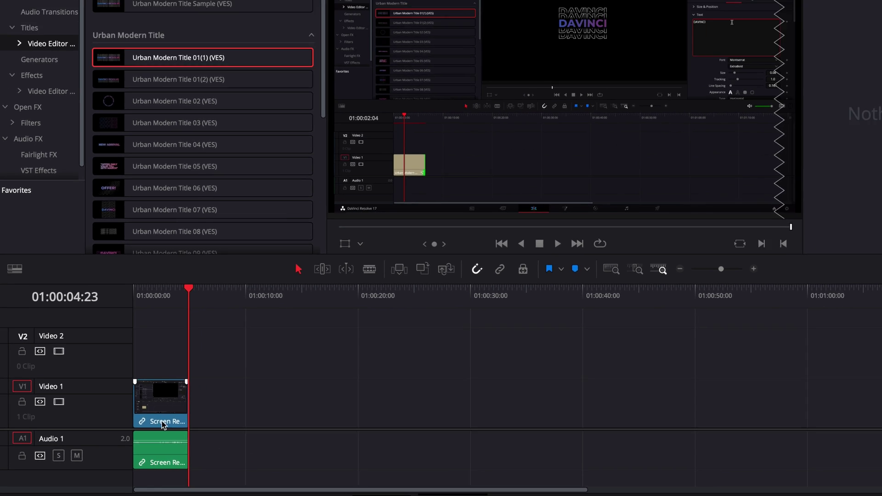
Convert the trimmed clip into a New Fusion Clip from its right-click menu
right_click(186, 391)
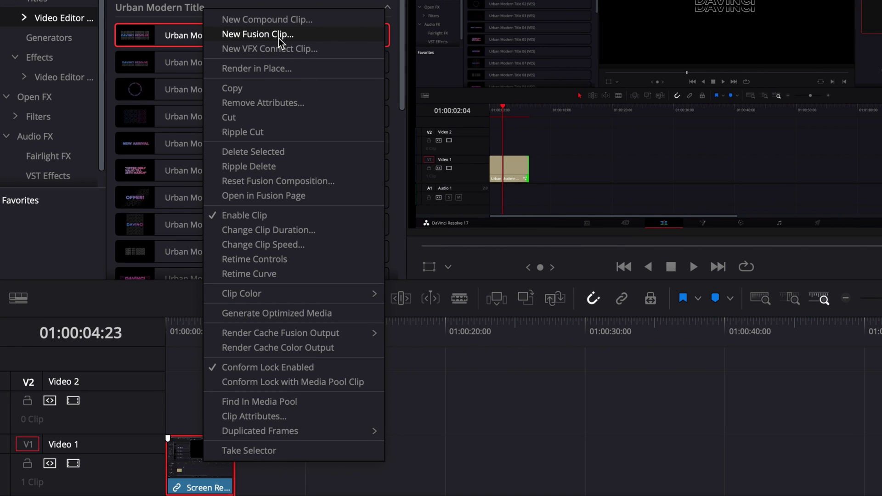
right_click(181, 482)
left_click(243, 51)
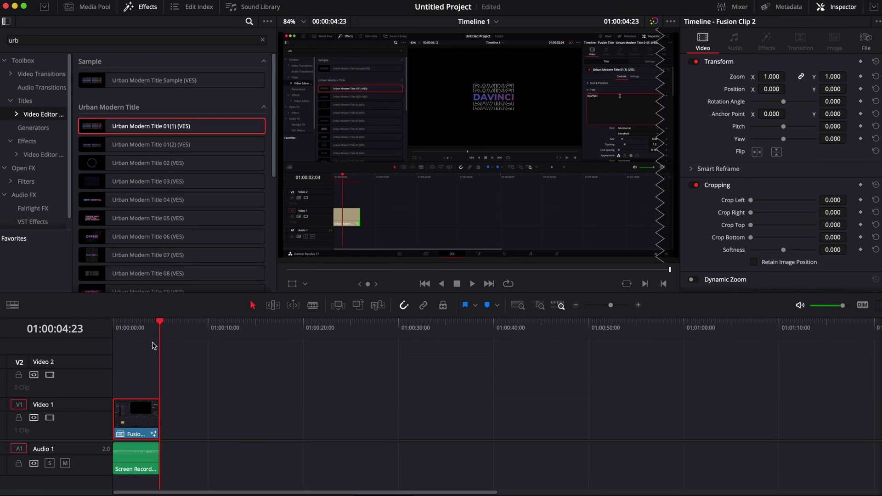
left_click(129, 329)
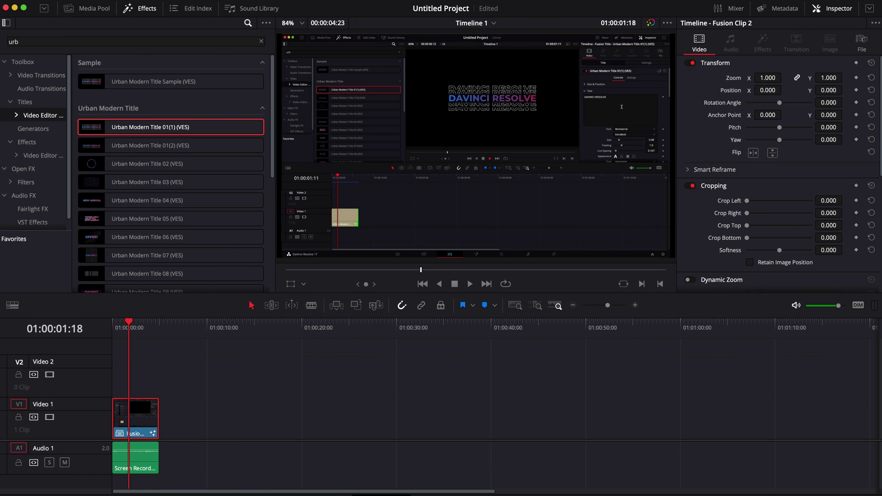
On the Fusion page, drop Renderer 3D and Image Plane 3D nodes into the Nodes editor
left_click(440, 495)
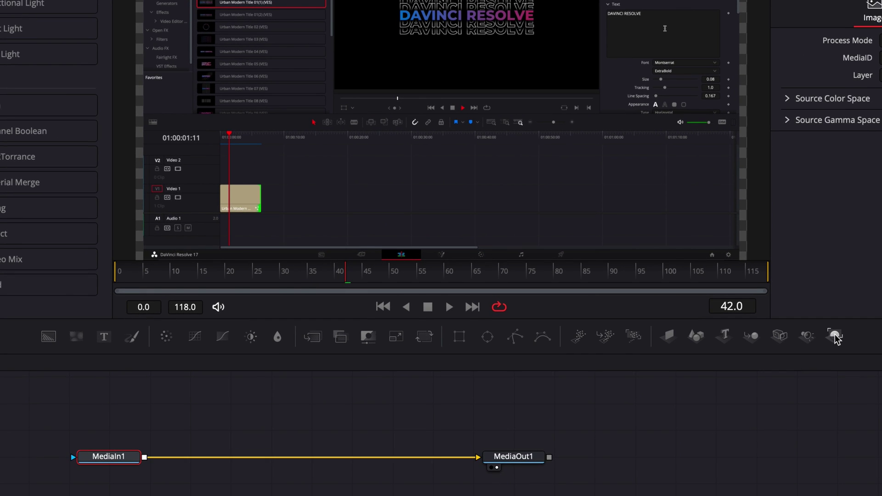
left_click_drag(835, 337, 430, 408)
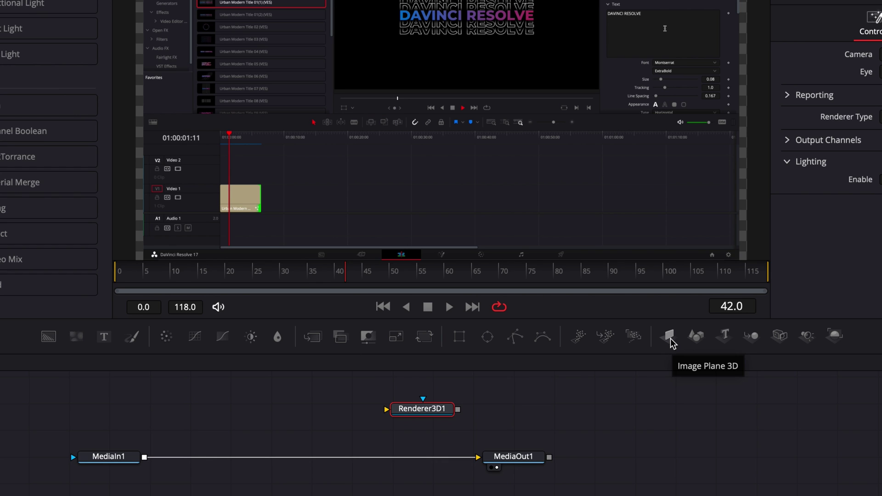
left_click_drag(670, 342, 233, 410)
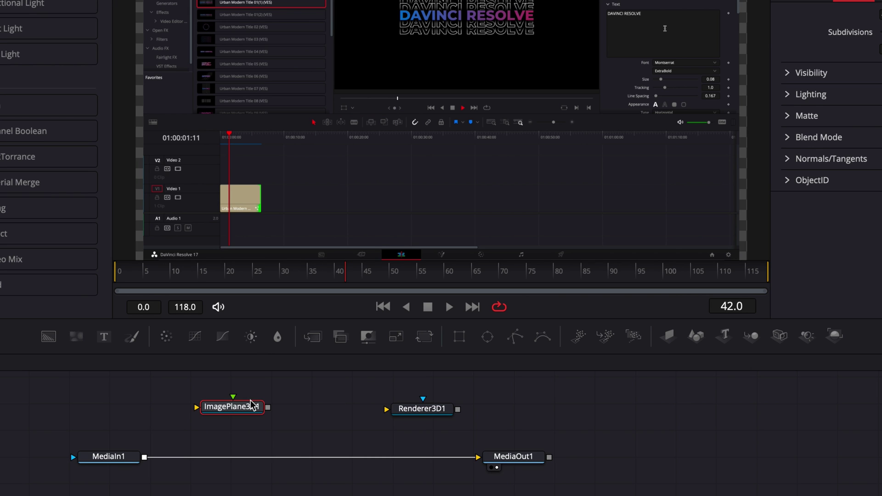
Wire MediaIn1 → ImagePlane3D1 → Renderer3D1 → MediaOut1 and line the nodes up in a row
left_click_drag(480, 458, 345, 489)
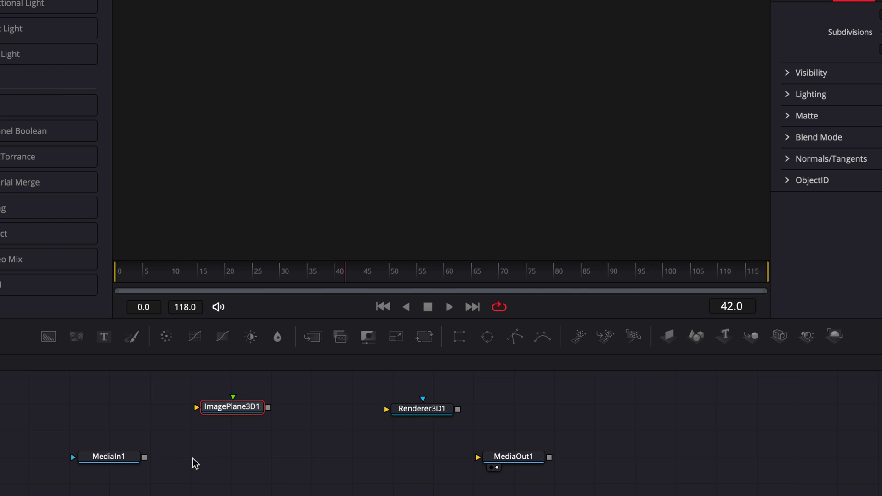
left_click_drag(144, 457, 197, 410)
left_click_drag(269, 412, 388, 414)
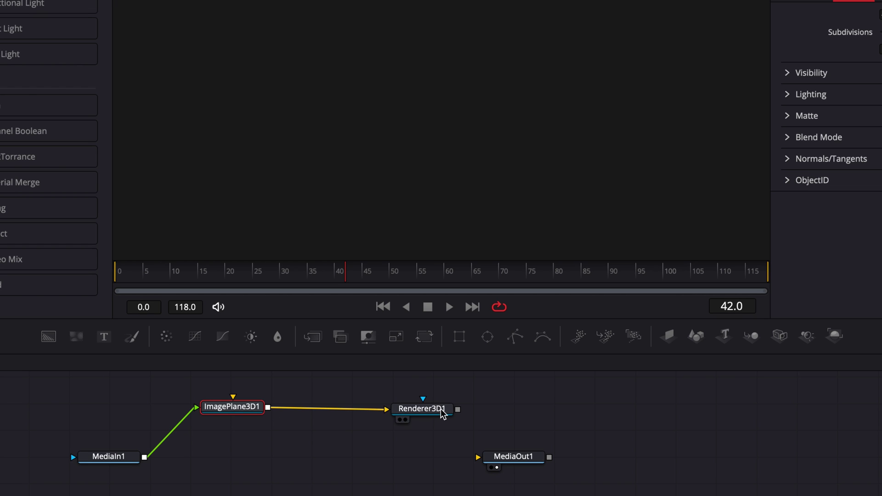
left_click_drag(457, 409, 482, 466)
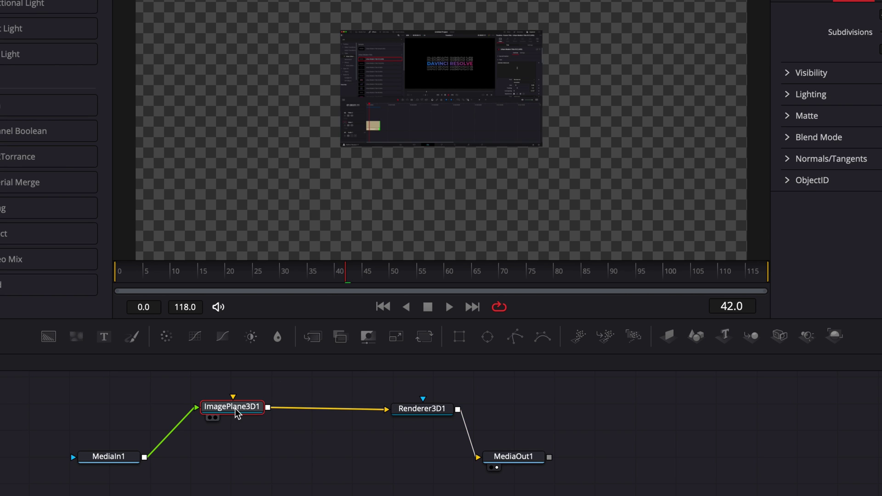
left_click_drag(240, 413, 309, 457)
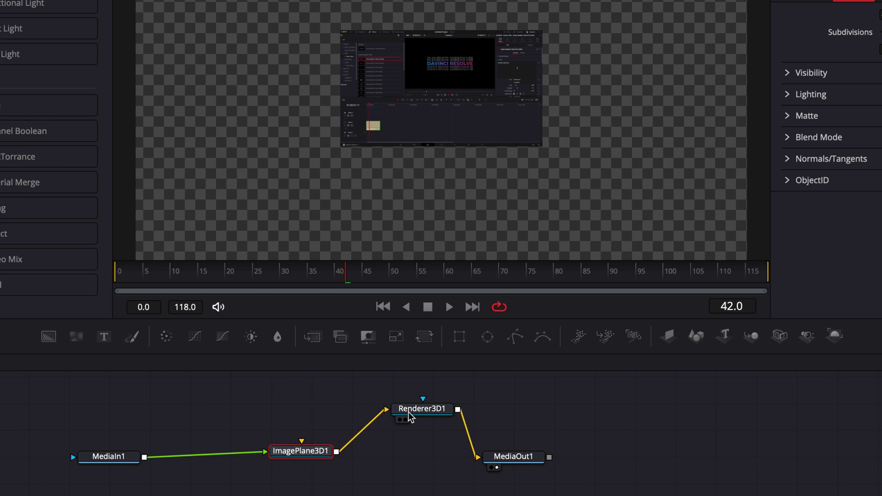
left_click_drag(410, 416, 396, 457)
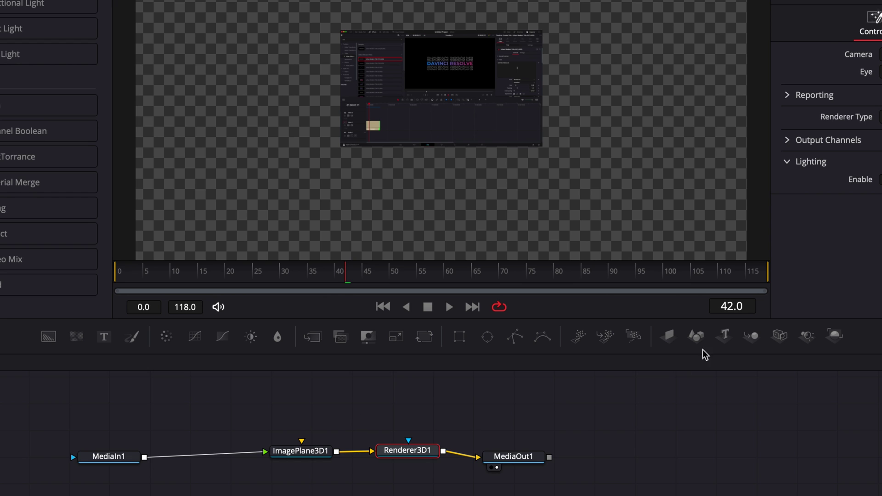
Add Camera3D1 into ImagePlane3D1, view the scene in Perspective, and pull the camera back
left_click_drag(779, 342, 301, 452)
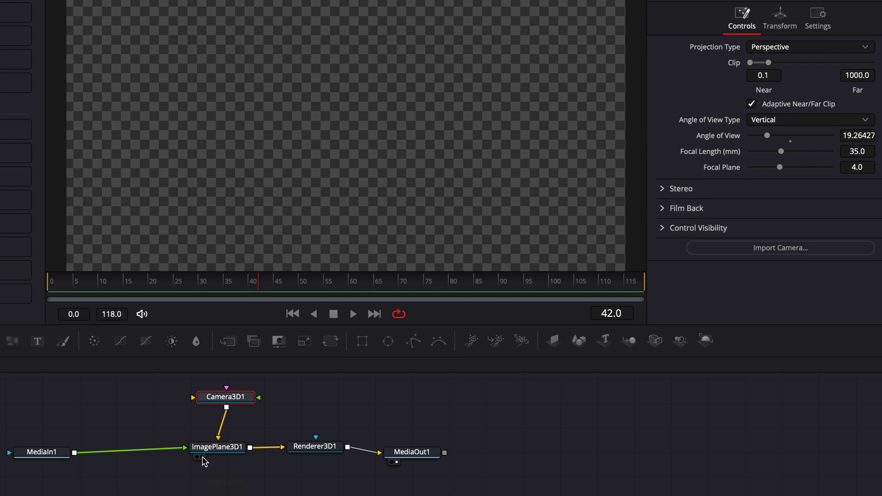
left_click(202, 457)
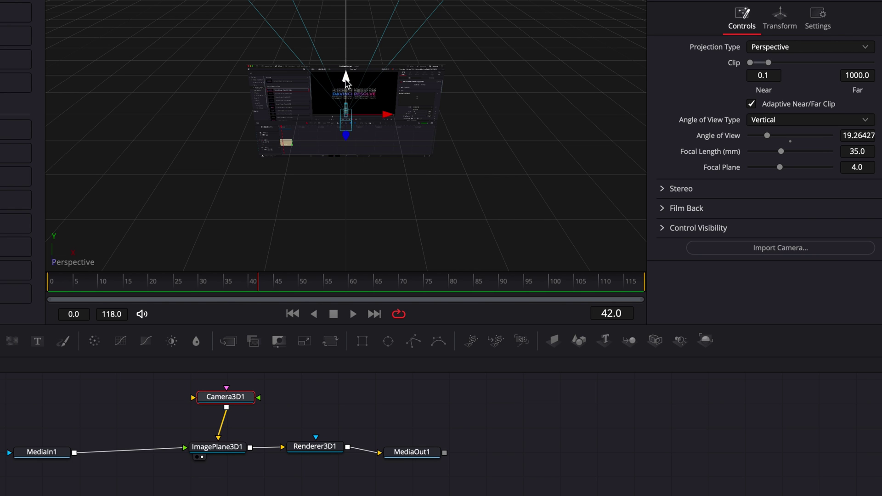
left_click_drag(387, 114, 333, 270)
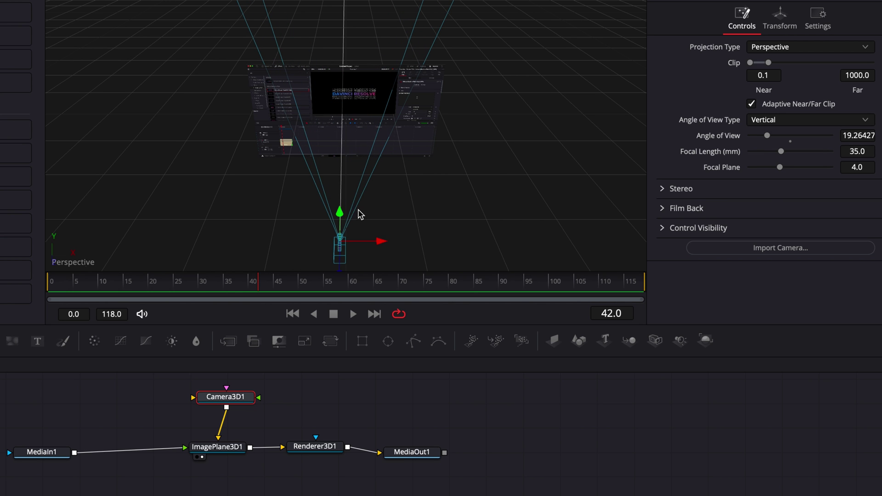
left_click_drag(349, 218, 340, 243)
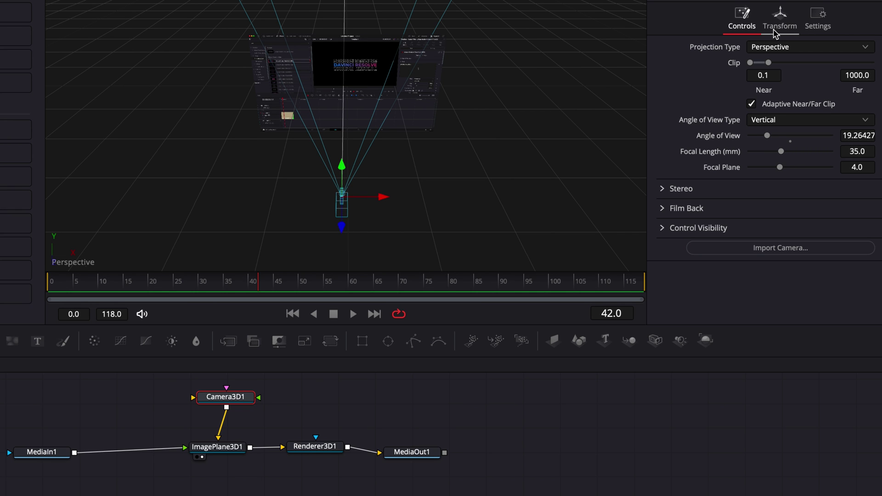
Rotate Camera3D1 to -5.2° X and -20.9° Y and shift it off to the side
left_click(775, 31)
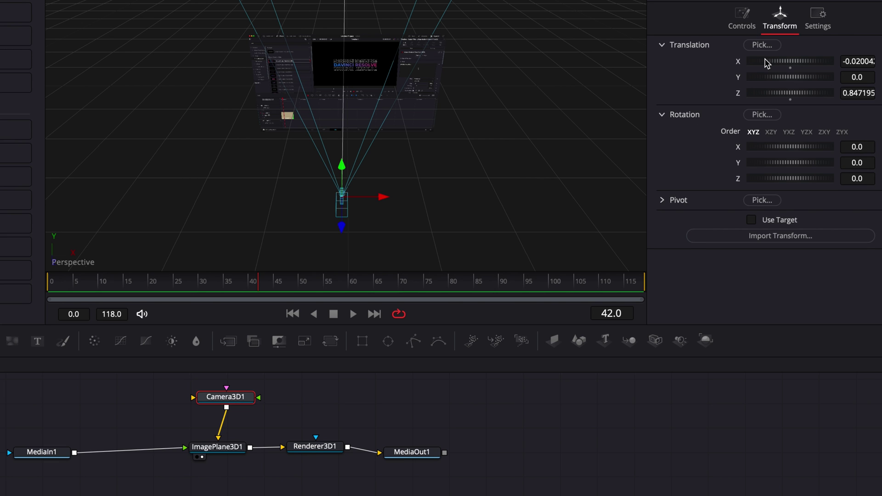
mouse_move(764, 63)
left_mouse_down()
mouse_move(773, 62)
mouse_move(764, 63)
mouse_move(772, 77)
left_mouse_up()
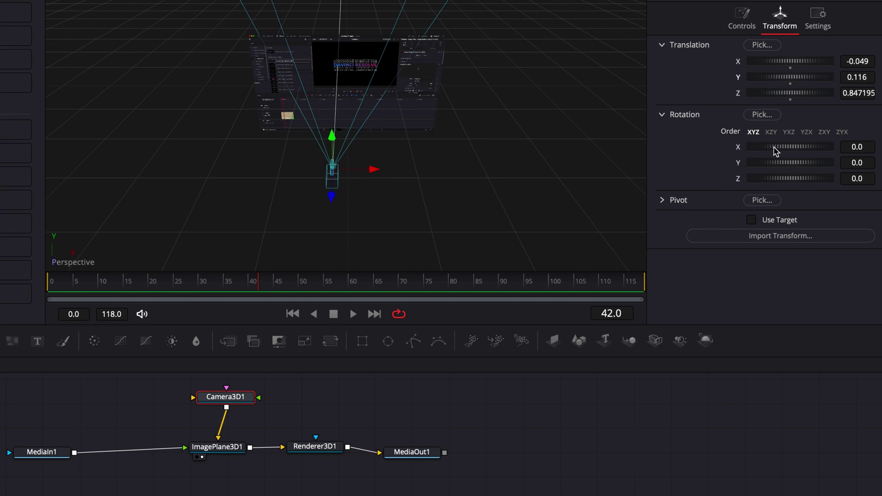
mouse_move(772, 150)
left_mouse_down()
mouse_move(787, 149)
mouse_move(762, 150)
mouse_move(783, 163)
mouse_move(765, 162)
left_mouse_up()
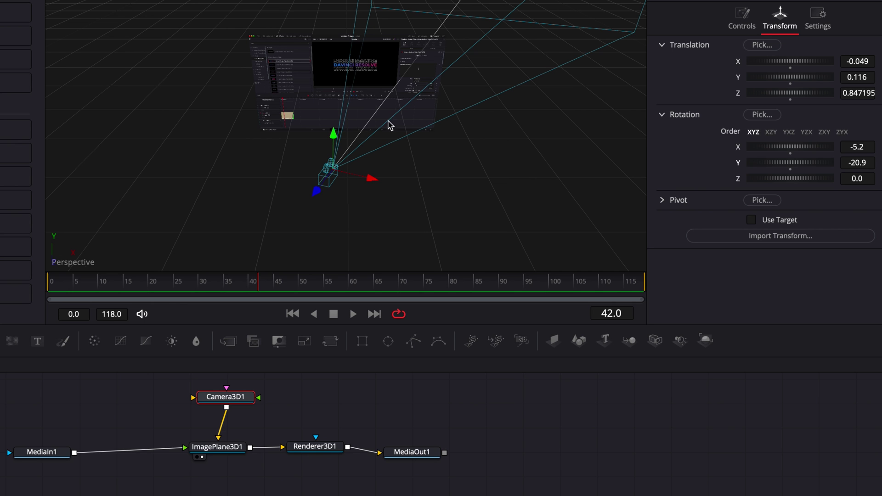
left_click_drag(370, 179, 282, 159)
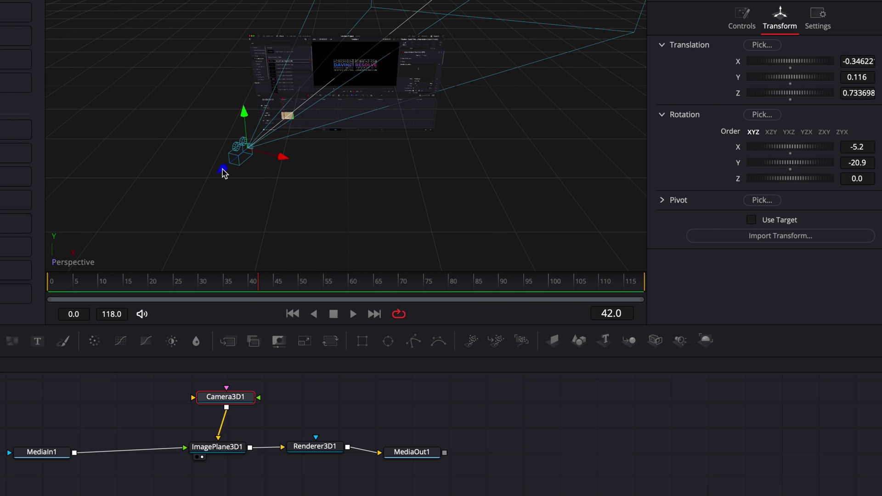
left_click_drag(223, 172, 188, 201)
Show Renderer3D1's output in a second viewer and hide the Effects library
mouse_move(304, 457)
left_click(296, 459)
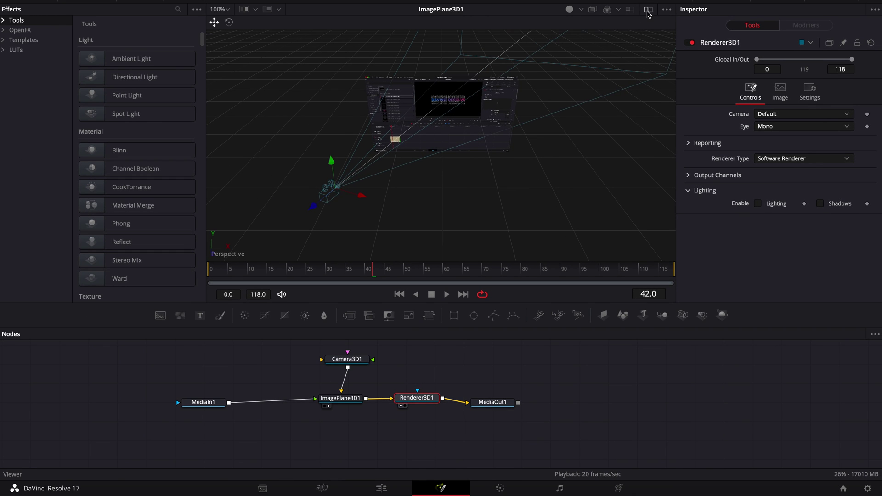
left_click(648, 11)
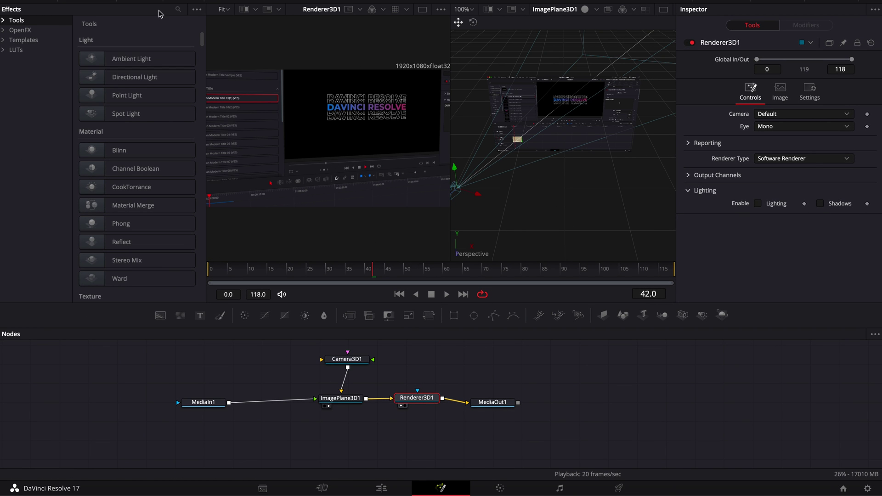
left_click(145, 1)
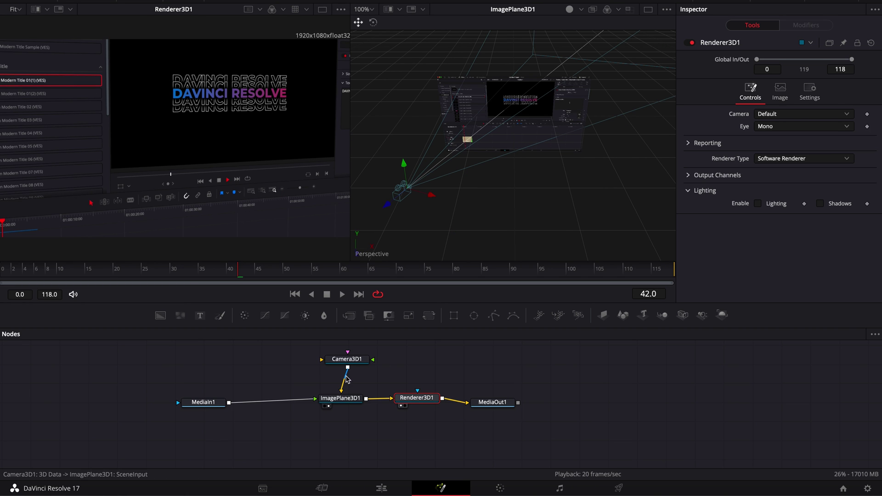
Reposition Camera3D1 with a 10.4° X tilt and return the playhead to frame 0
left_click(353, 359)
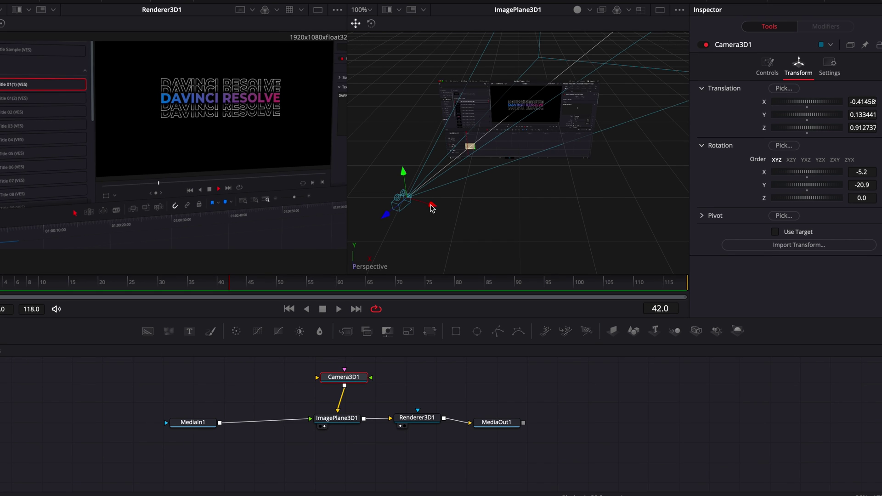
left_click_drag(432, 208, 457, 219)
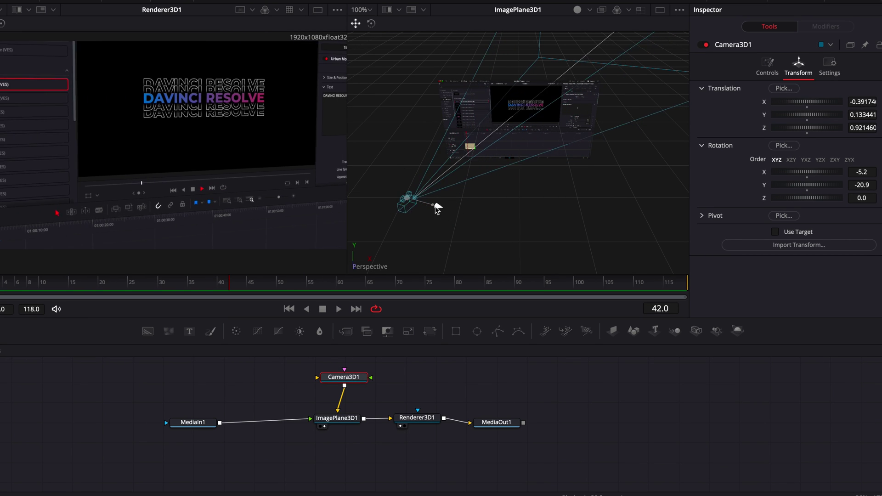
left_click_drag(437, 208, 378, 183)
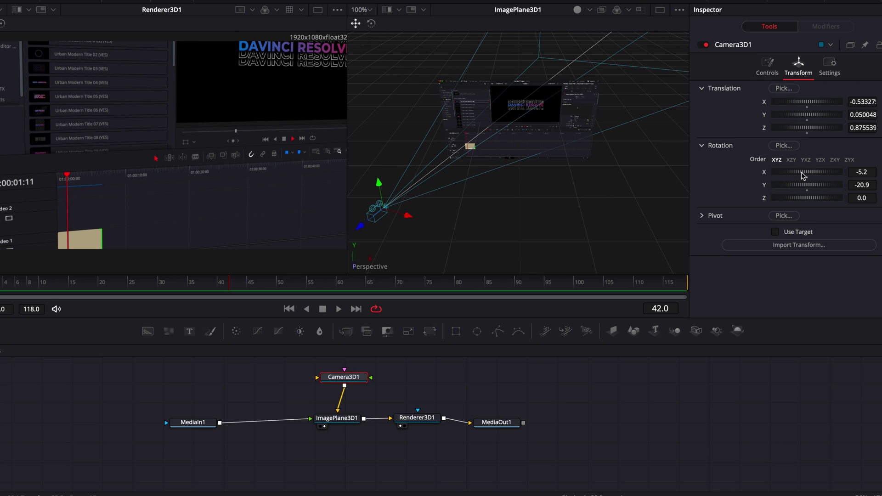
left_click_drag(800, 174, 803, 173)
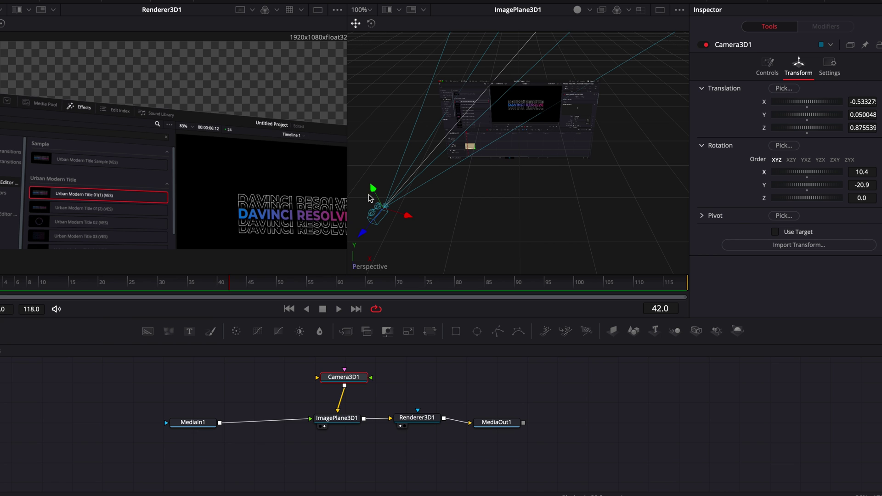
left_click_drag(371, 184, 384, 210)
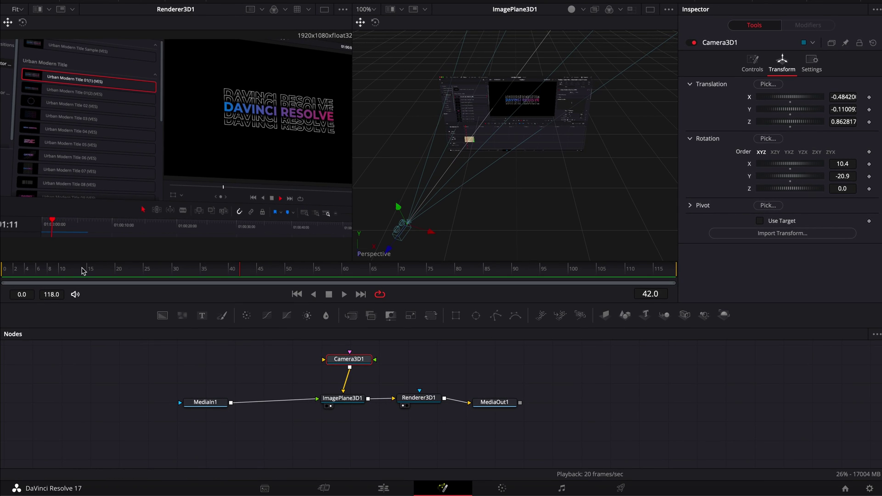
left_click_drag(71, 268, 4, 271)
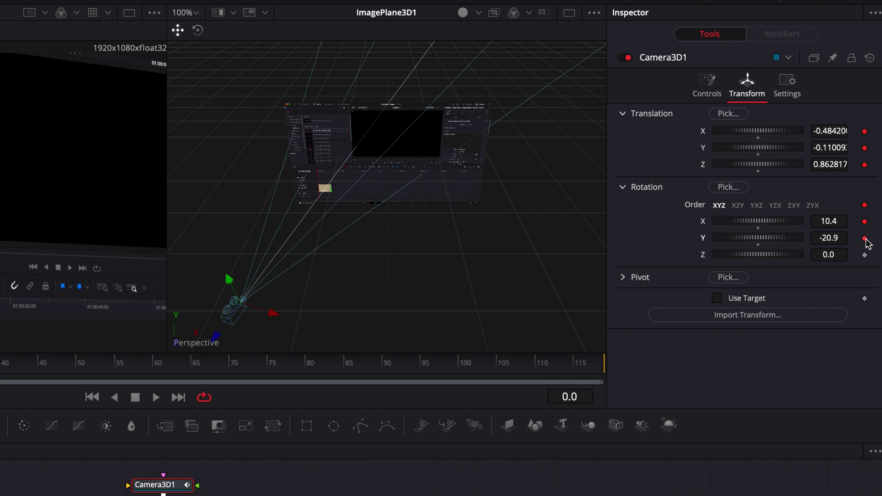
Keyframe Camera3D1's rotation at frame 0
left_click(865, 255)
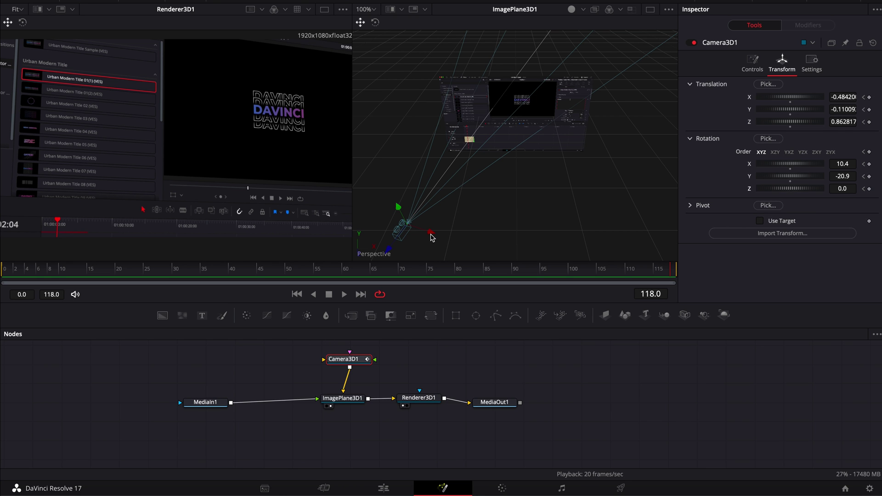
At frame 118, move Camera3D1 right, rotate it 13.0° X and 28.7° Y, then play back
left_click_drag(432, 235, 574, 207)
left_click_drag(536, 239, 565, 195)
left_click_drag(771, 177, 780, 178)
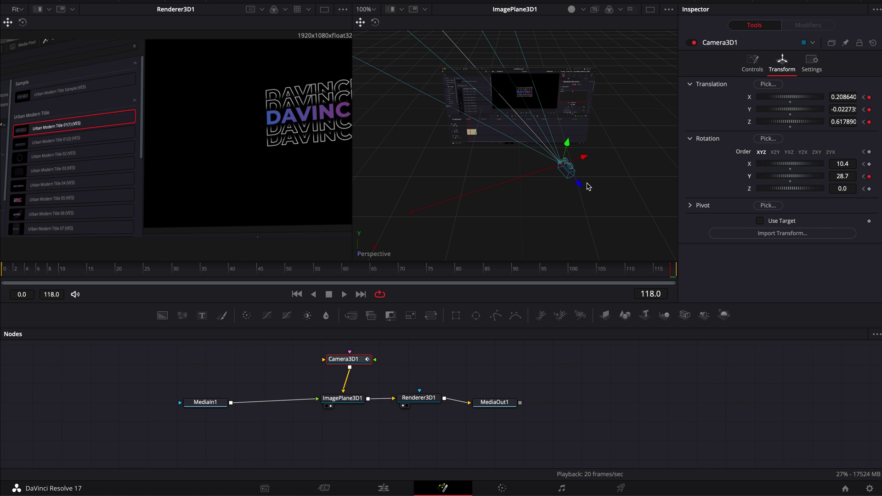
left_click_drag(580, 186, 668, 213)
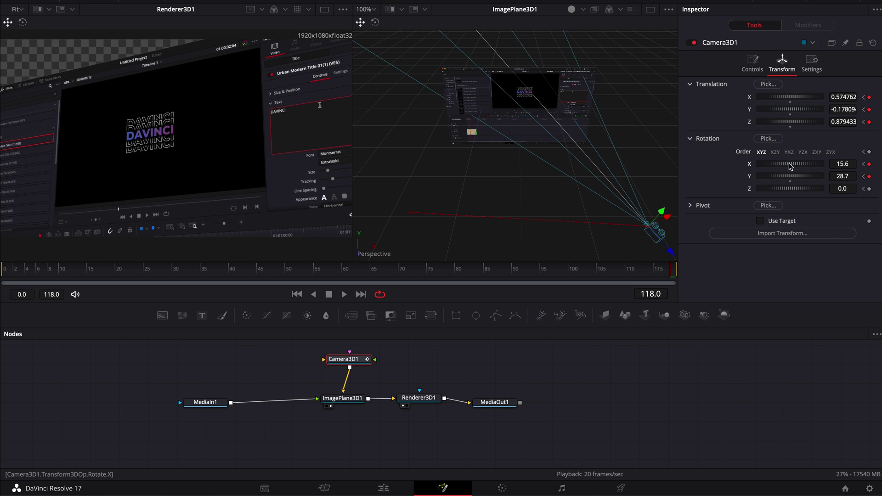
left_click_drag(788, 166, 789, 167)
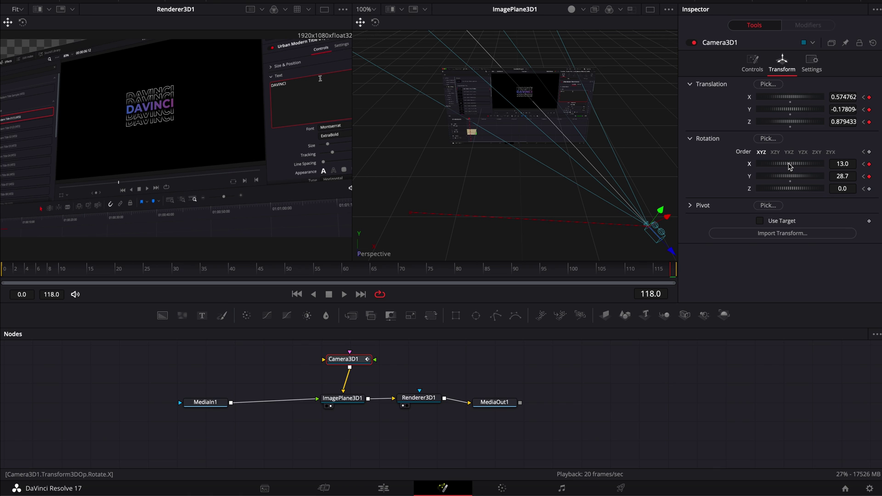
left_click_drag(656, 229, 625, 198)
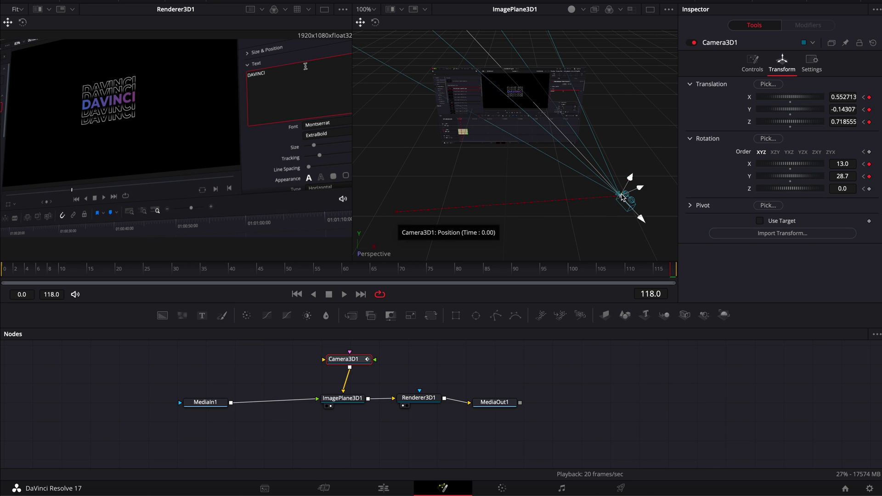
key("space")
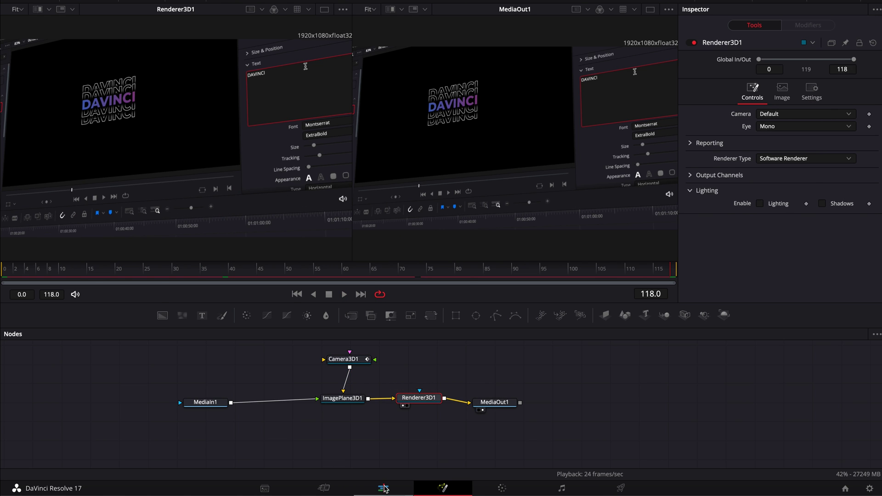
On the Edit page, play the timeline from its start to preview the tilted 3D camera shot
left_click(383, 488)
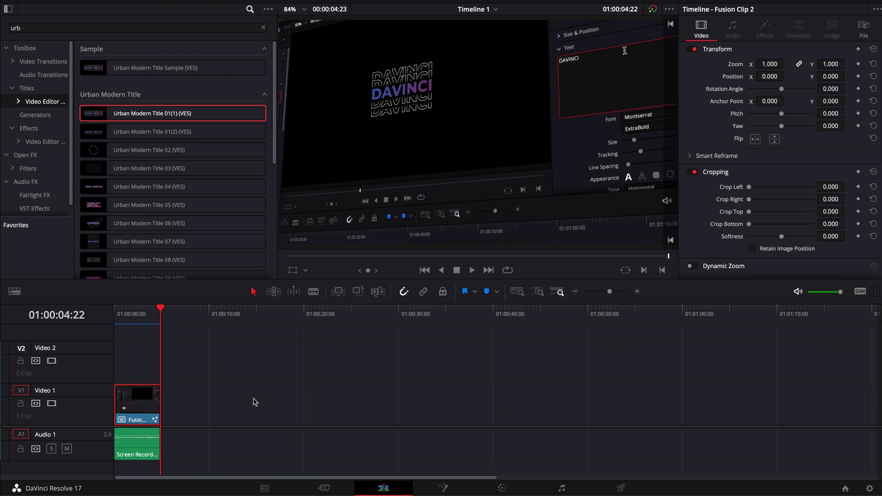
left_click(117, 317)
key("space")
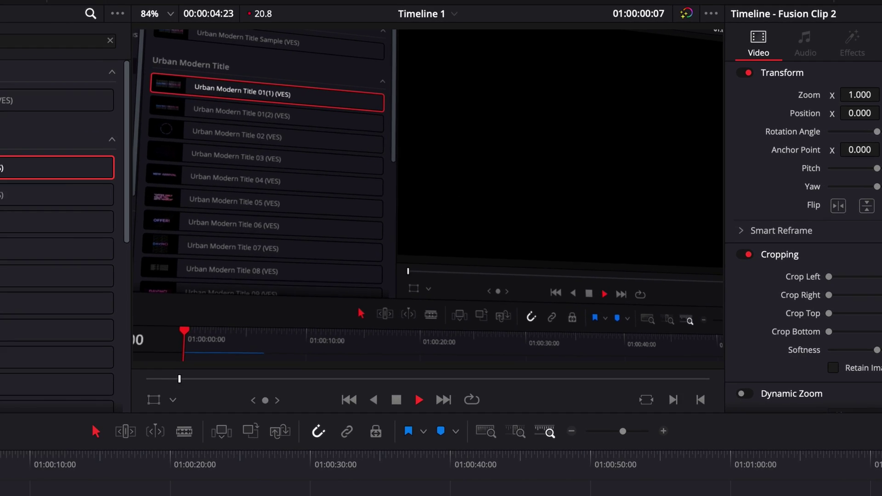